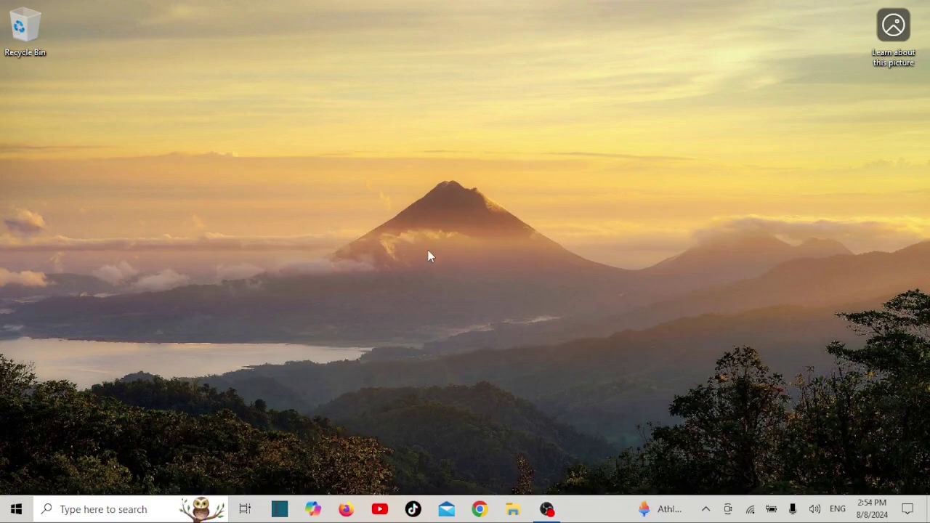
- Open File Explorer maximized on This PC and open drive G: to bring up its format prompt
key("super+e")
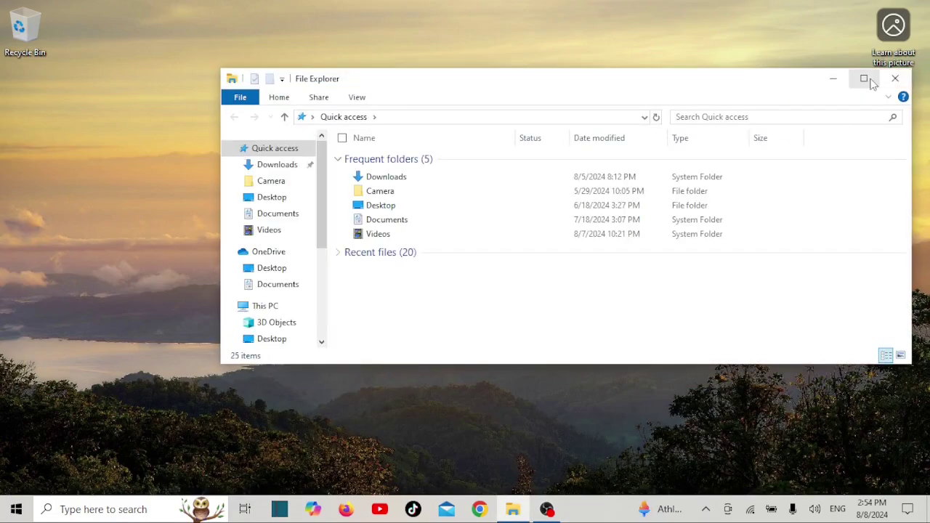
left_click(864, 79)
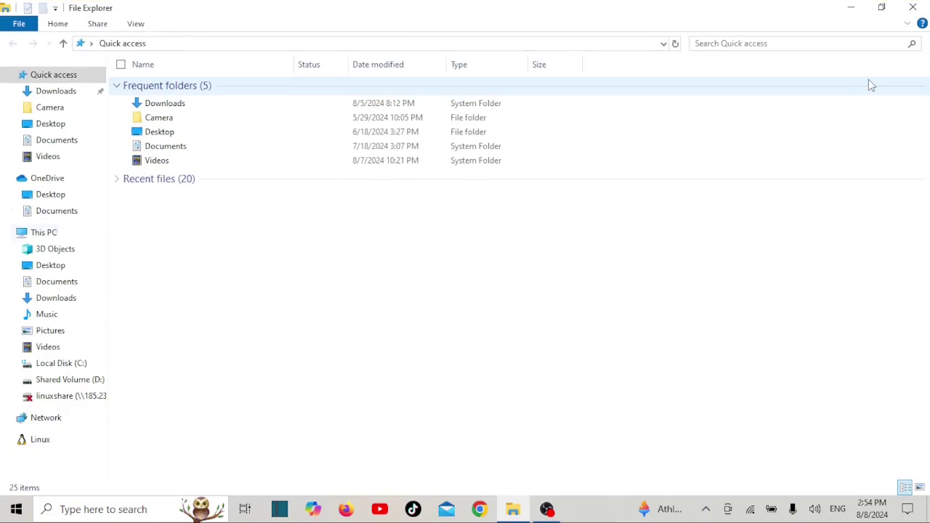
left_click(52, 233)
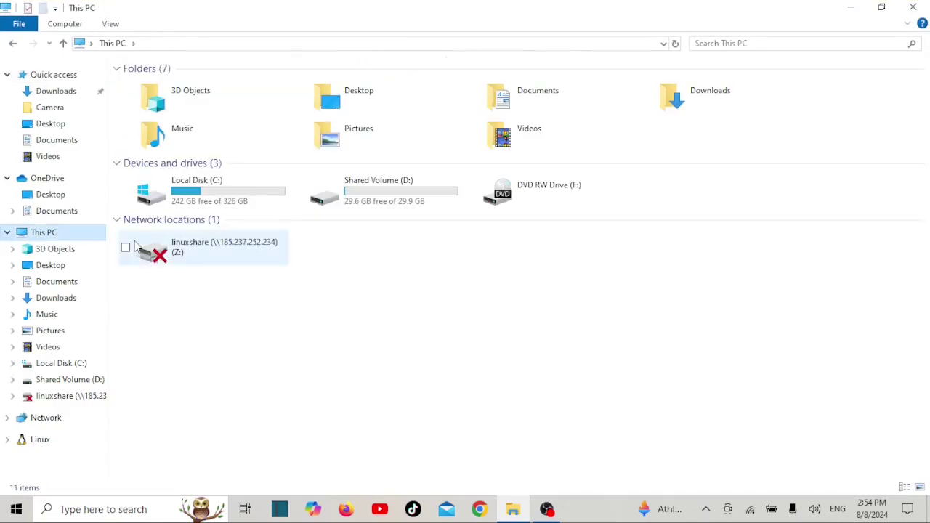
double_click(271, 249)
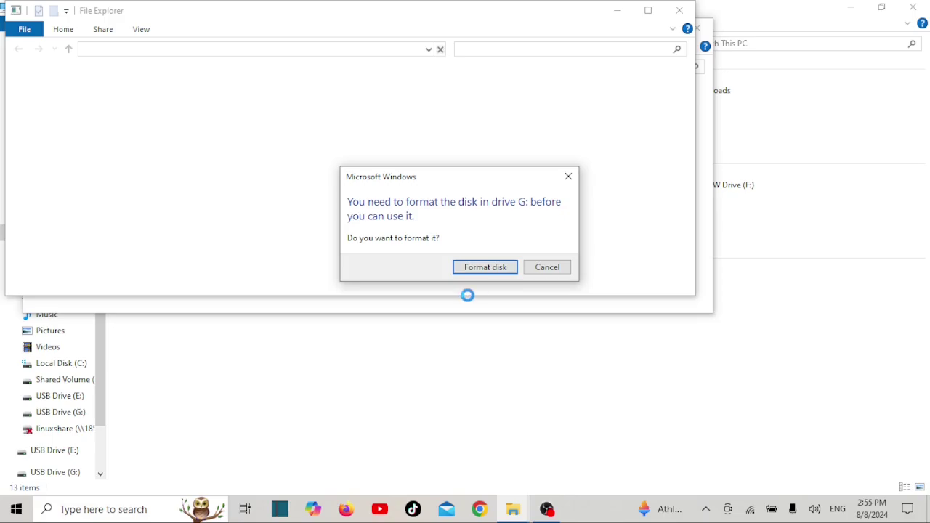
- Open the Format dialog for drive G:, review its capacity options, and cancel without formatting
left_click(479, 270)
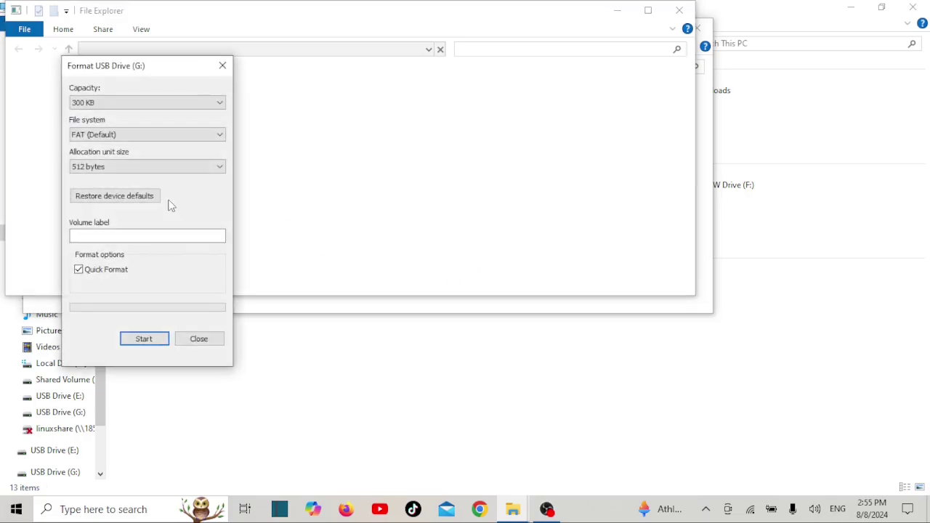
left_click(126, 103)
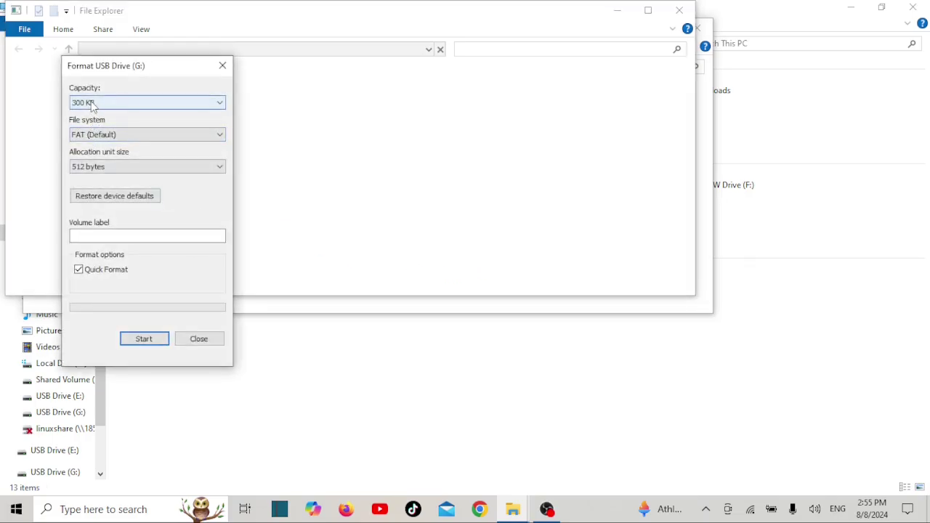
left_click(129, 106)
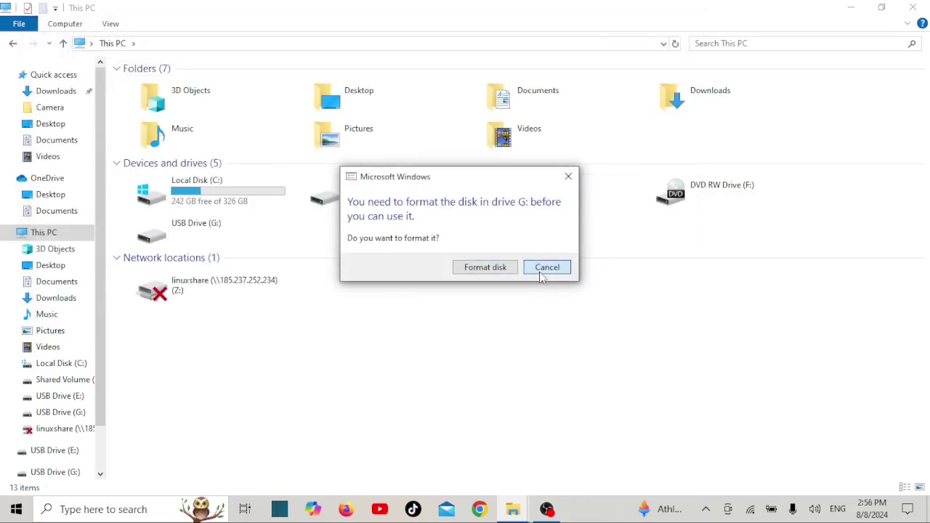
left_click(542, 273)
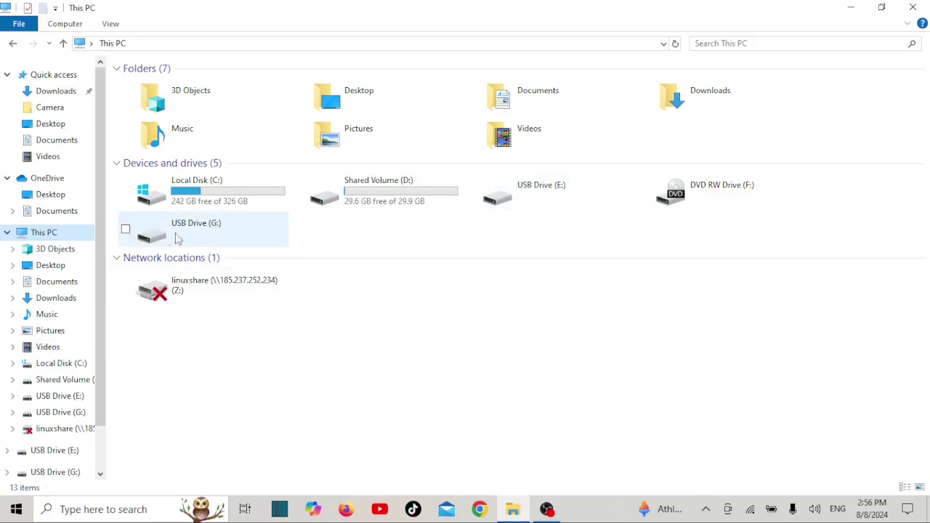
- Check the Properties of USB drives E: and G:, both showing 0 bytes and no file system
double_click(519, 184)
right_click(517, 183)
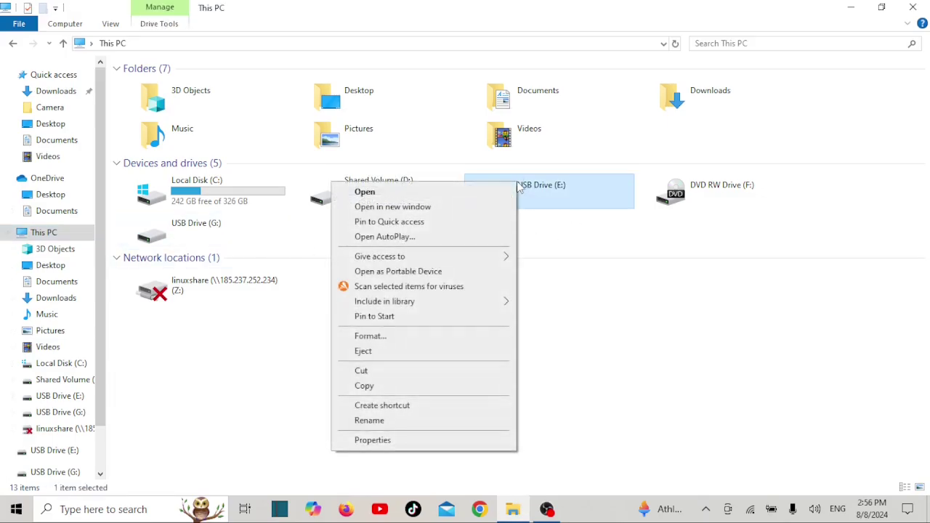
left_click(390, 447)
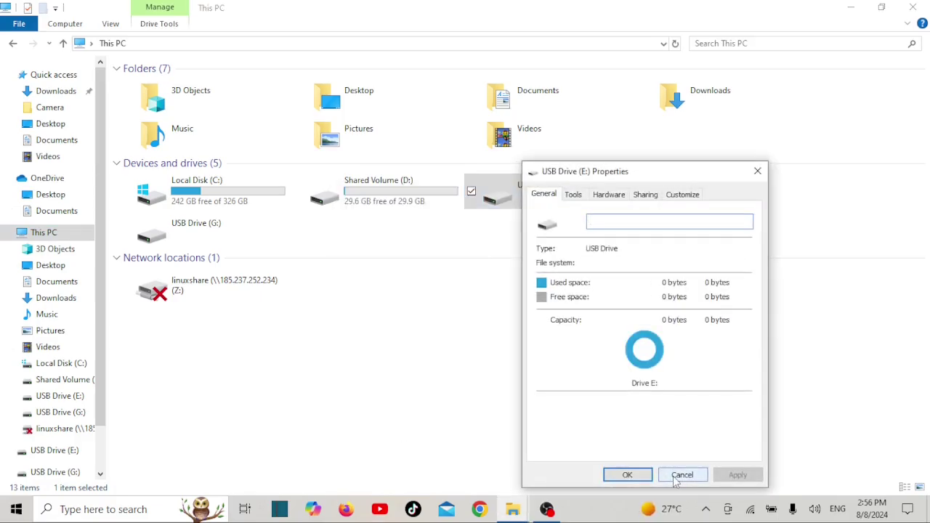
left_click(681, 475)
right_click(206, 239)
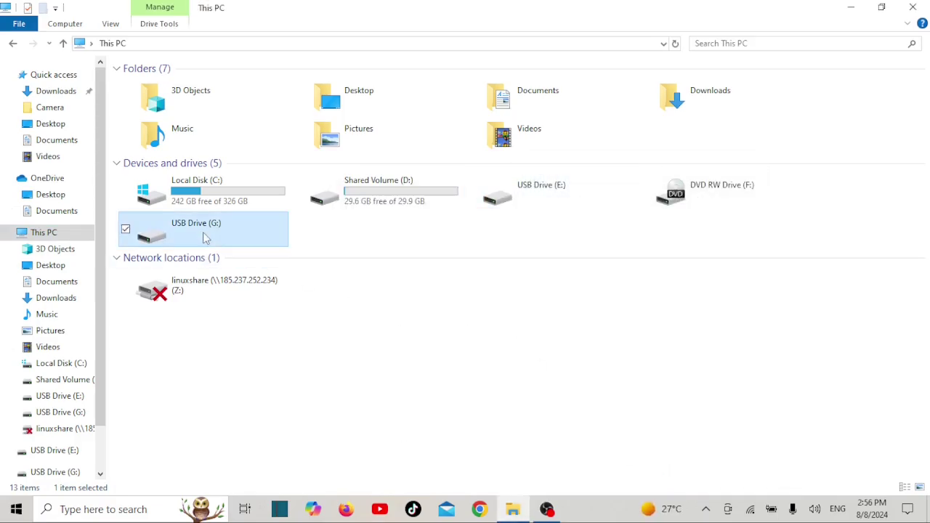
left_click(58, 484)
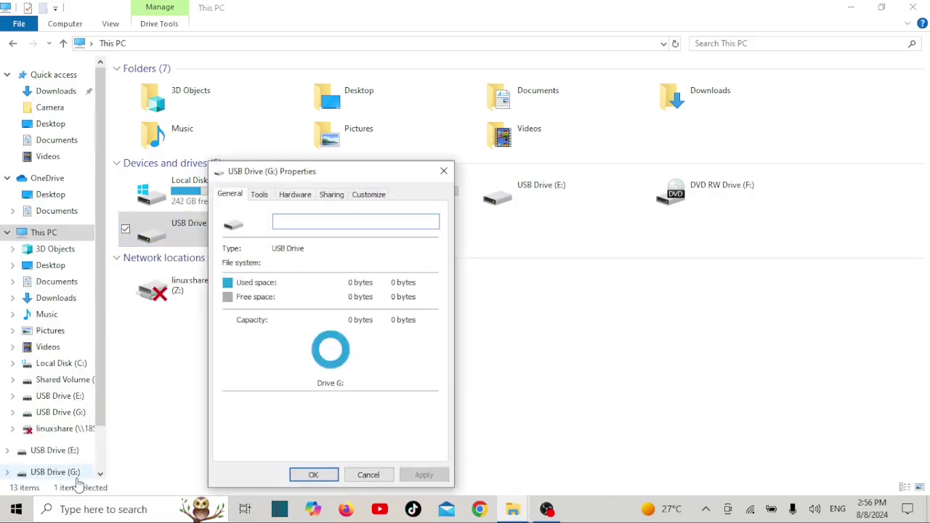
left_click(368, 475)
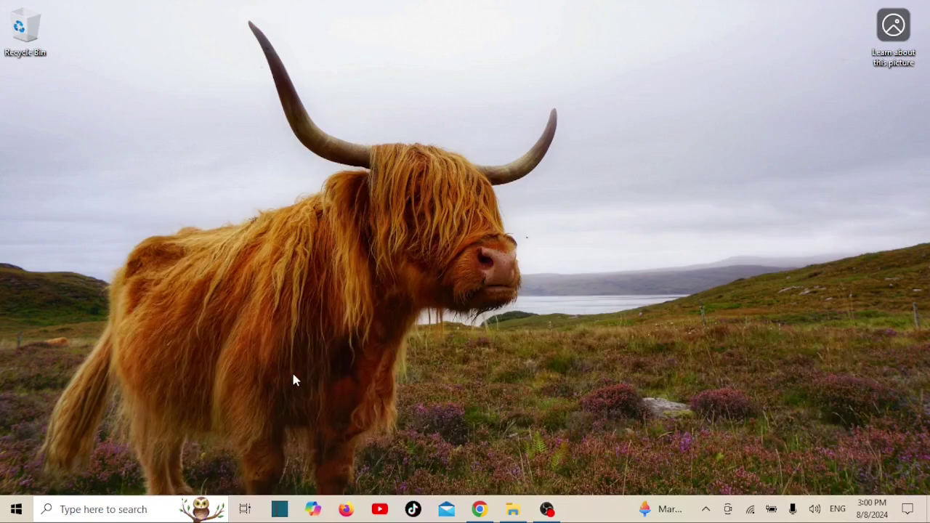
- Open Disk Management from a 'disk' search, maximize it, and widen the Status column to read Disk 1's layout
left_click(70, 507)
type("disk")
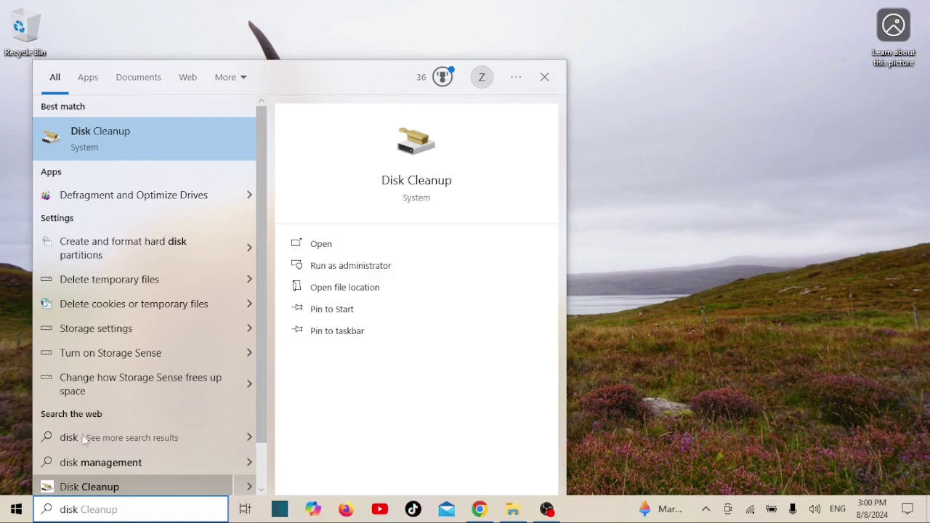
left_click(121, 256)
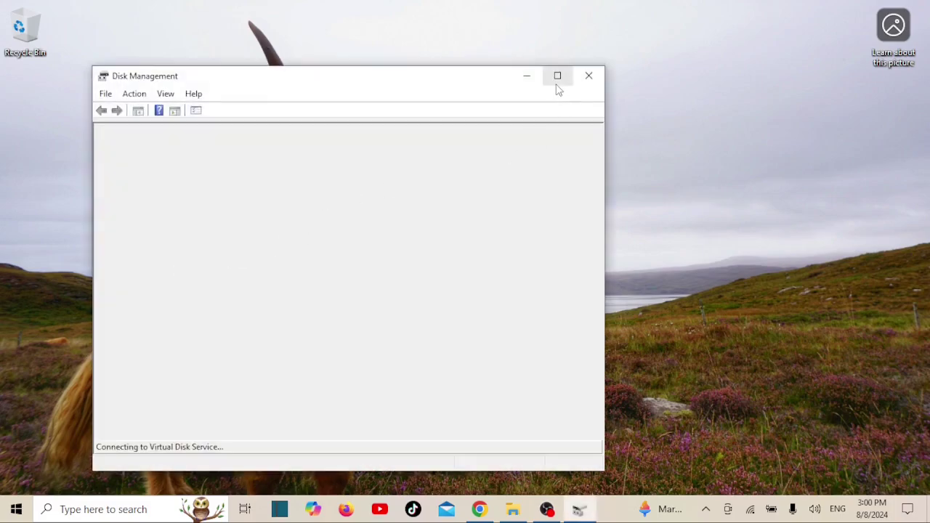
left_click(557, 86)
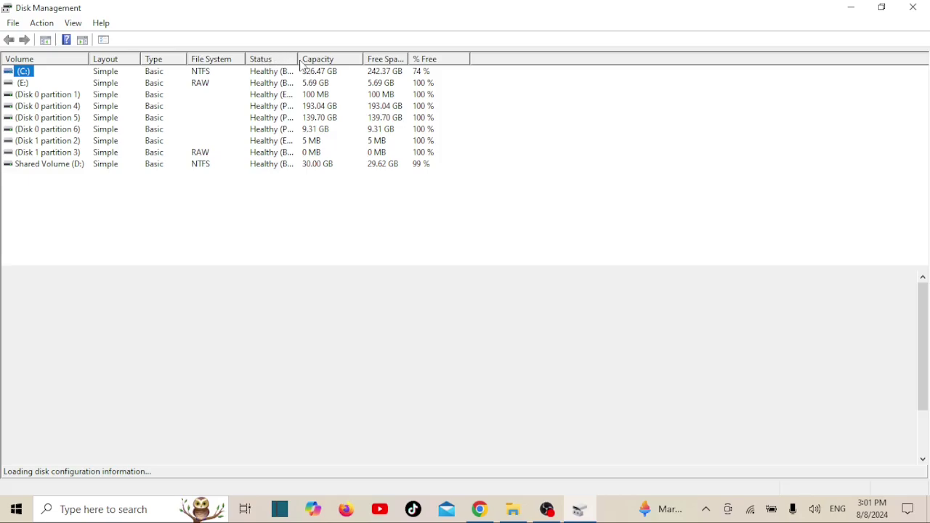
left_click_drag(299, 59, 320, 61)
left_click(291, 128)
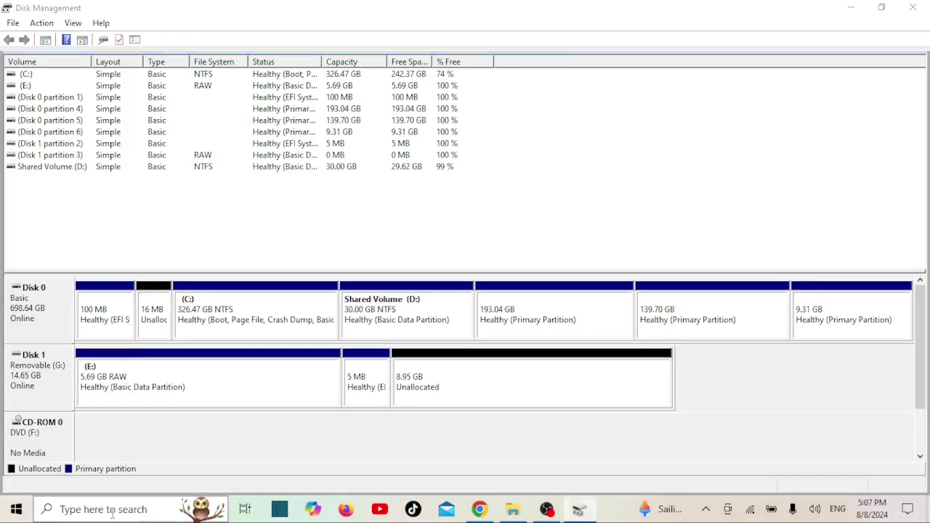
left_click(112, 512)
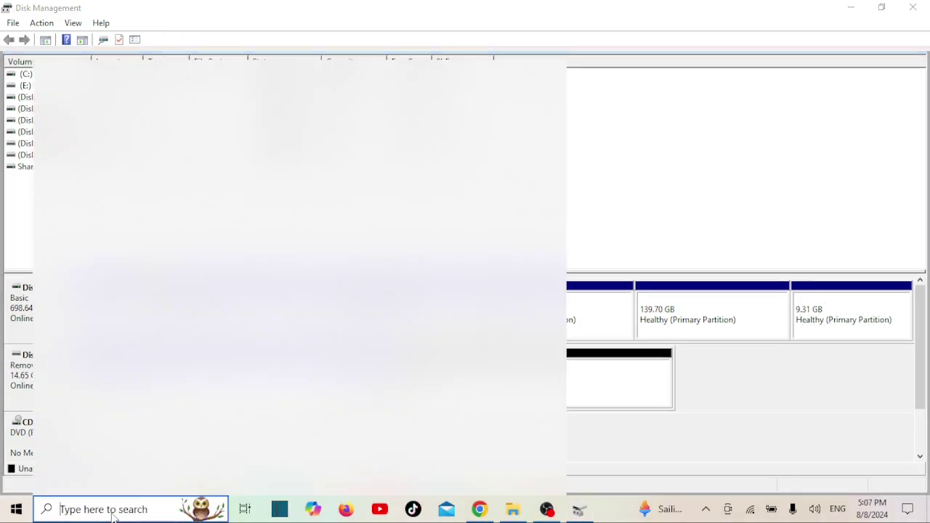
- Launch Command Prompt as administrator from a 'cmd' search
type("cmd")
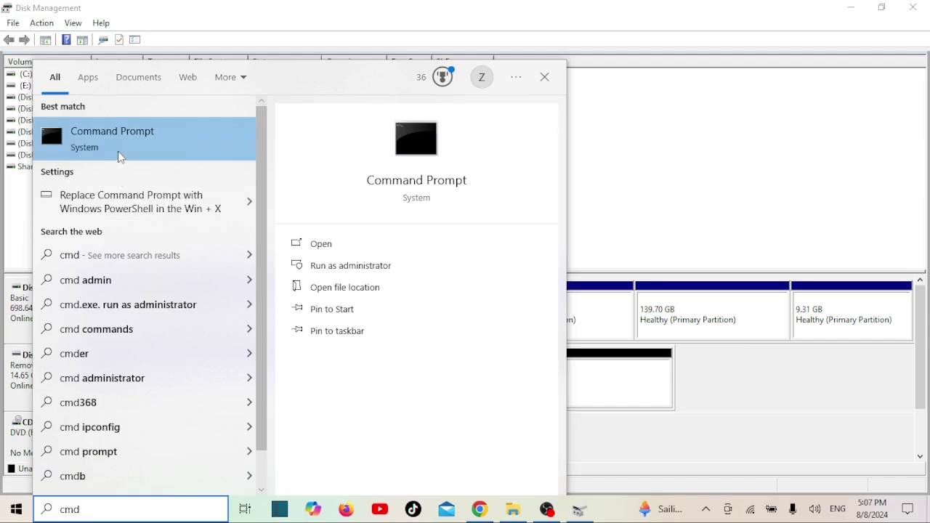
right_click(120, 156)
left_click(145, 163)
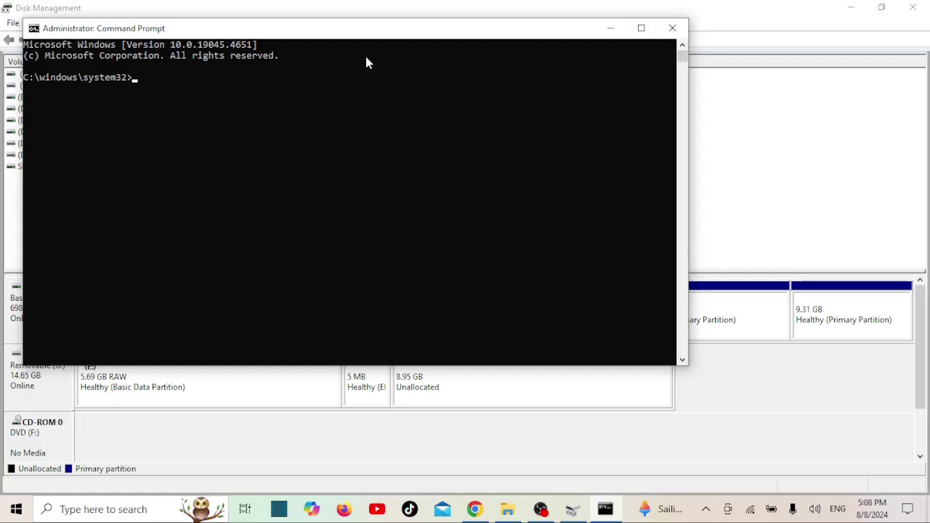
left_click_drag(357, 31, 424, 53)
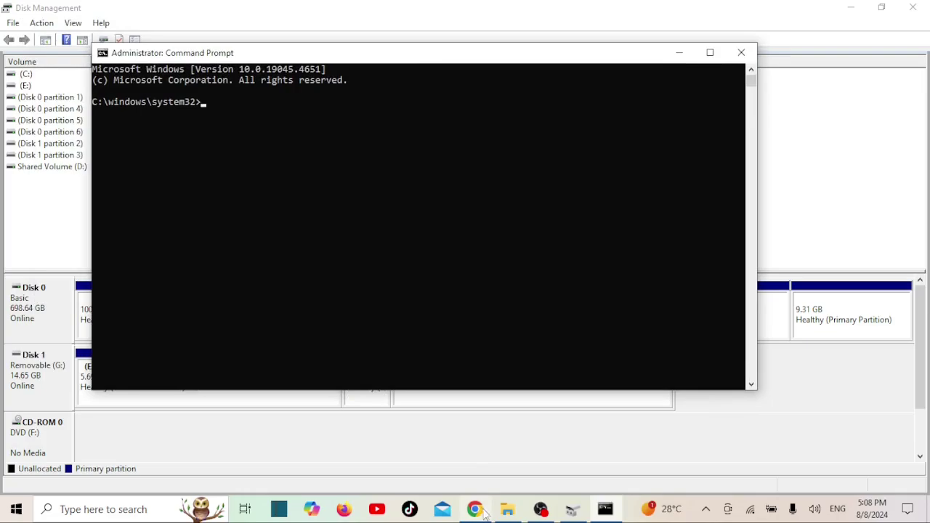
- Start diskpart, run list disk, and select disk 1
type("diskpart")
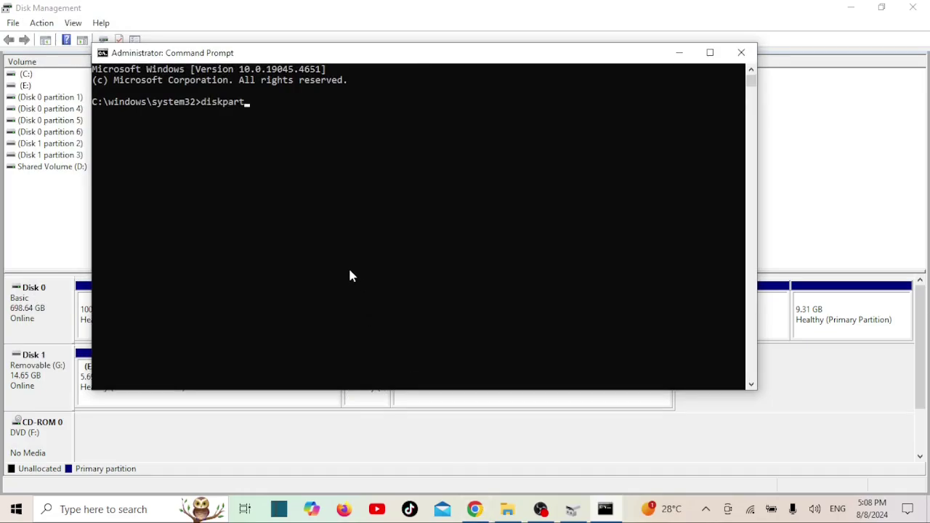
key("Return")
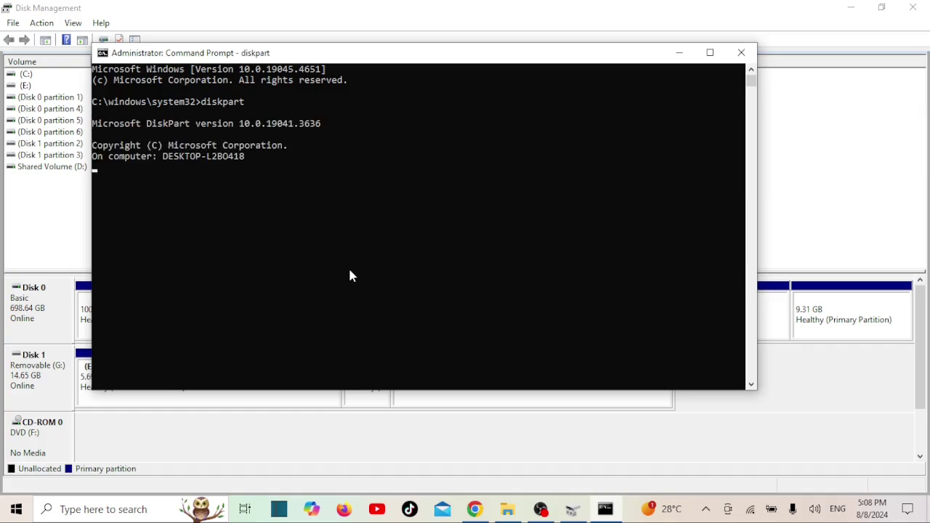
type("list")
type(" disk")
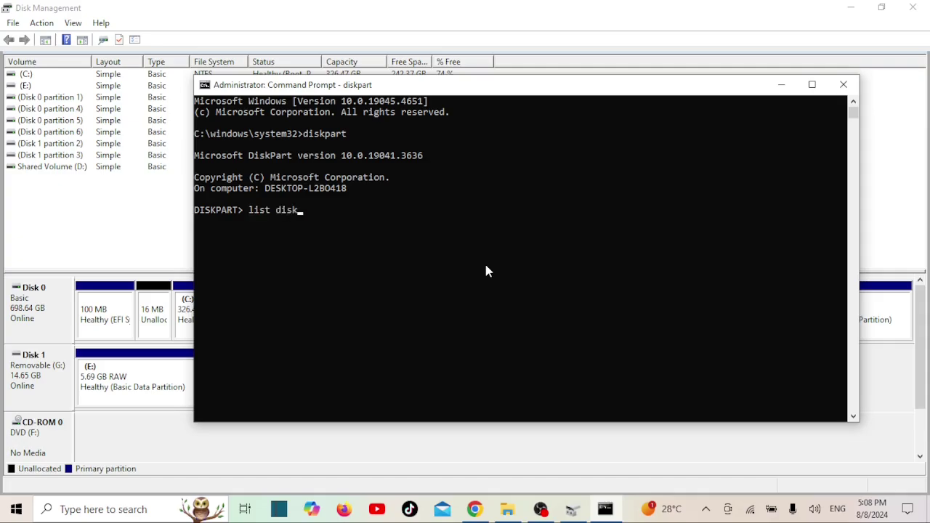
key("Return")
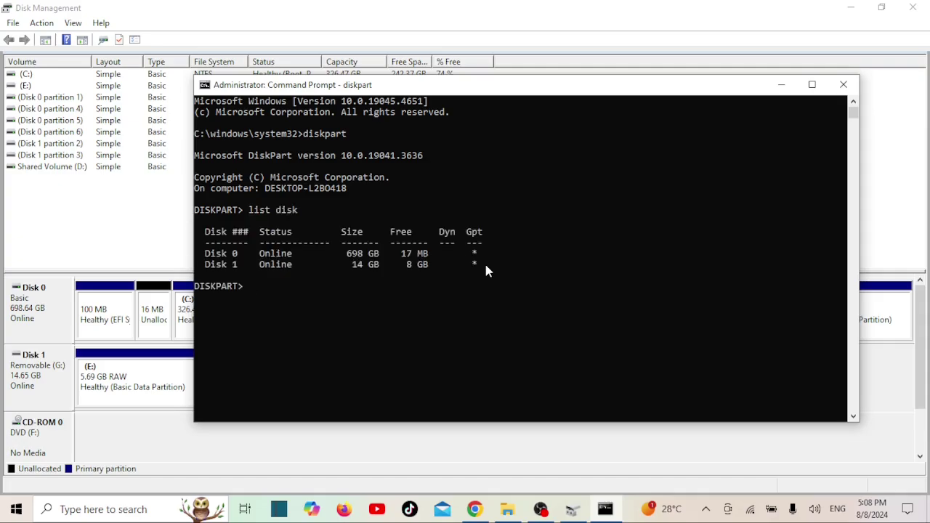
type("select disk 1")
key("Return")
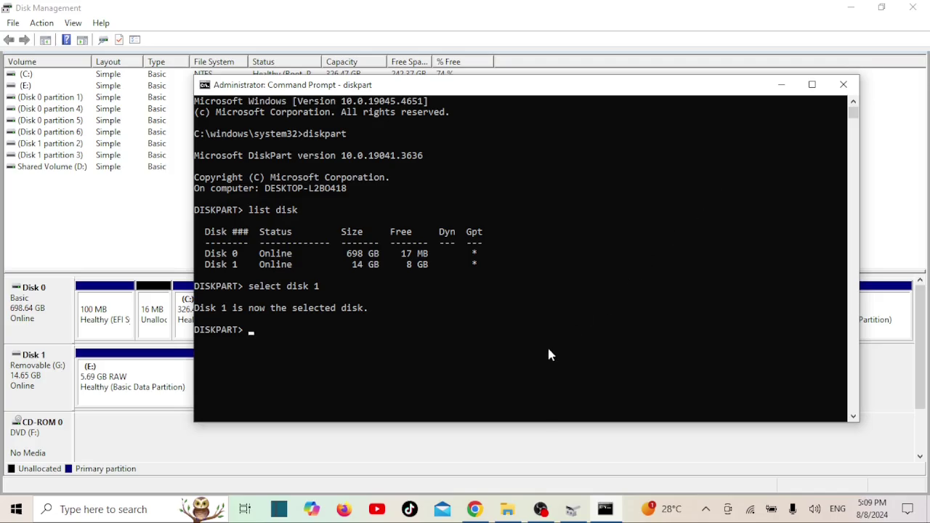
- Run clean on Disk 1, cancel the Insert disk prompt, and minimize the console
type("clean")
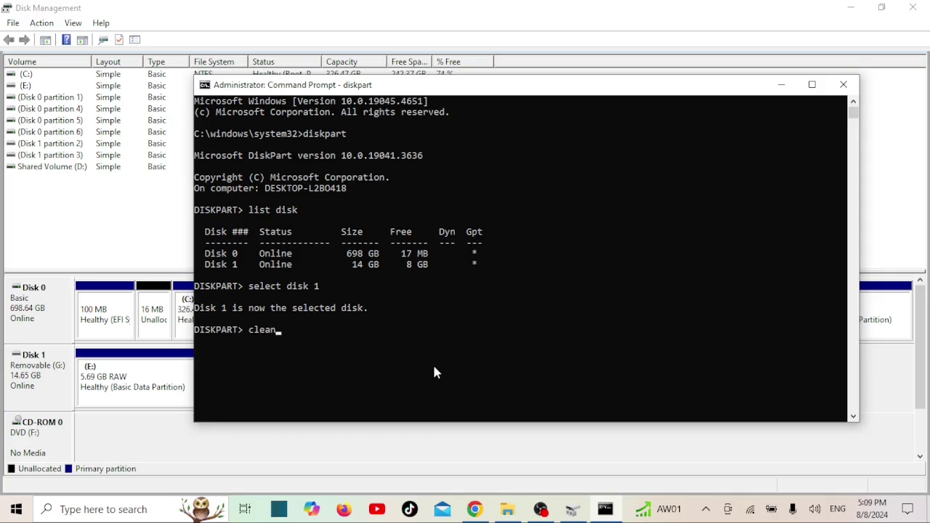
key("Return")
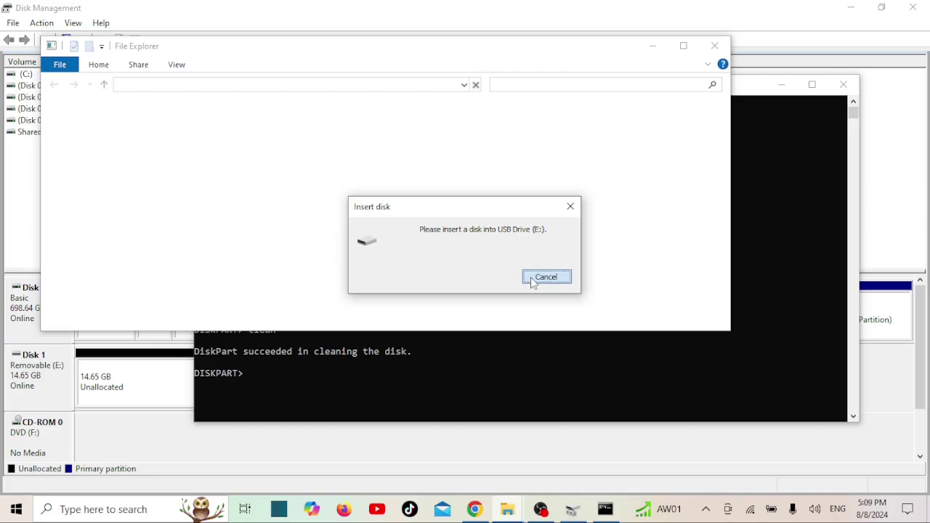
left_click(546, 278)
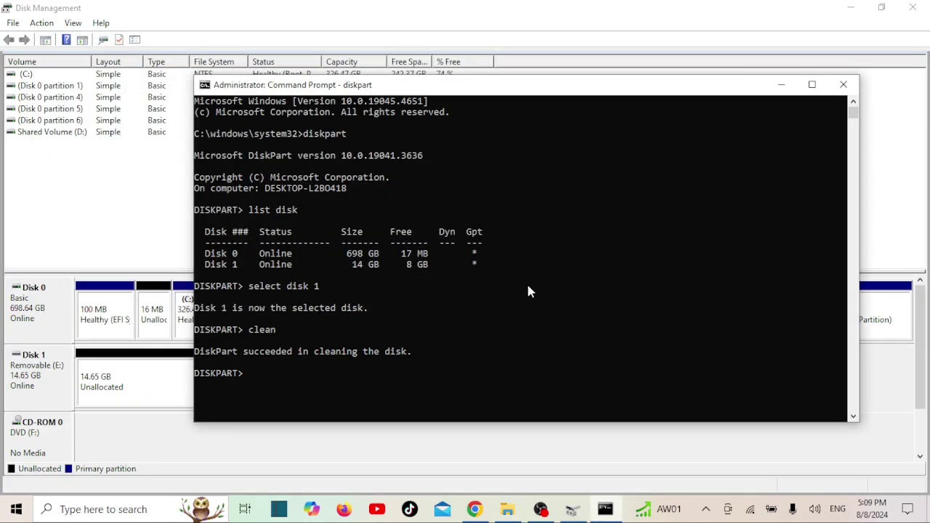
left_click(525, 111)
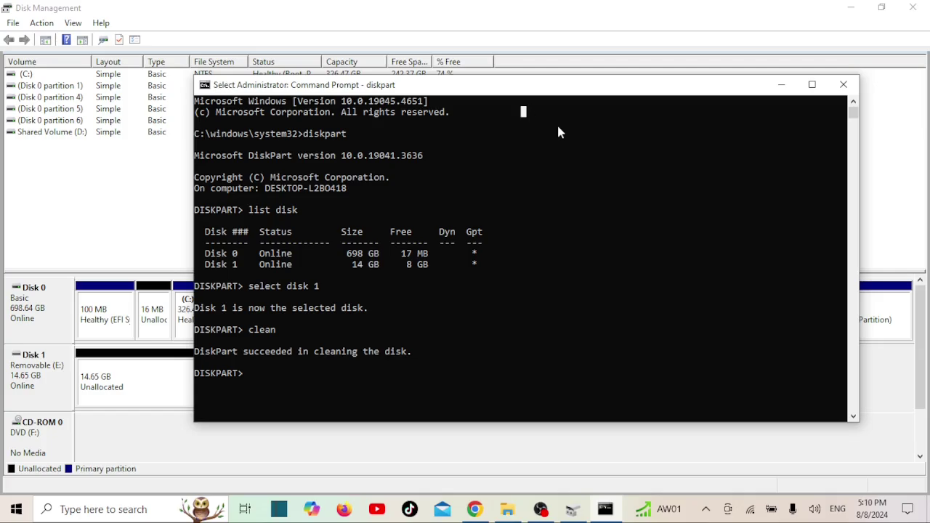
left_click(781, 85)
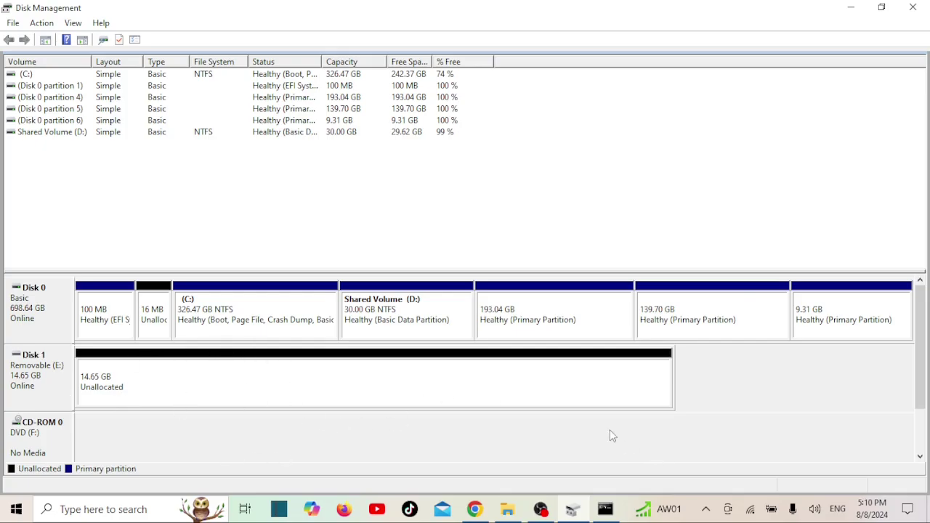
- Run create partition primary to make a 14.65 GB primary partition on Disk 1
key("alt+Tab")
type("cre")
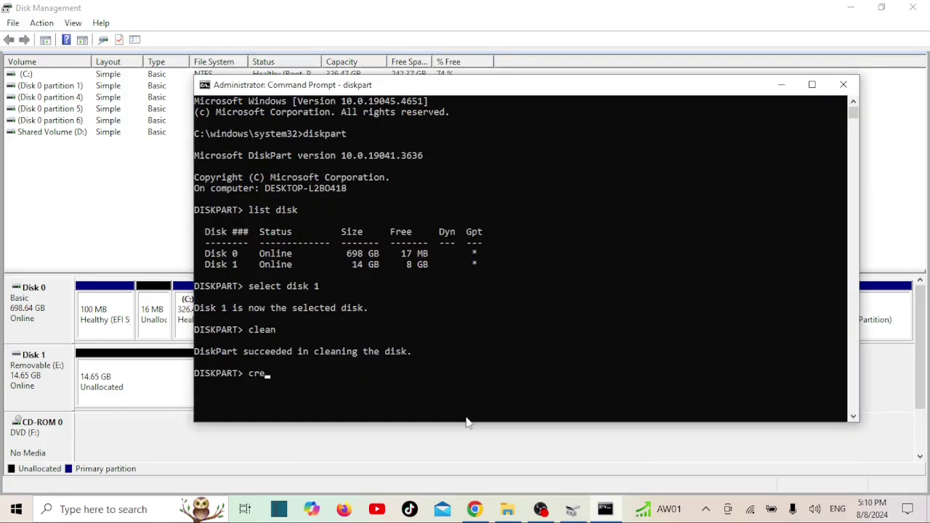
type("ate partition primary")
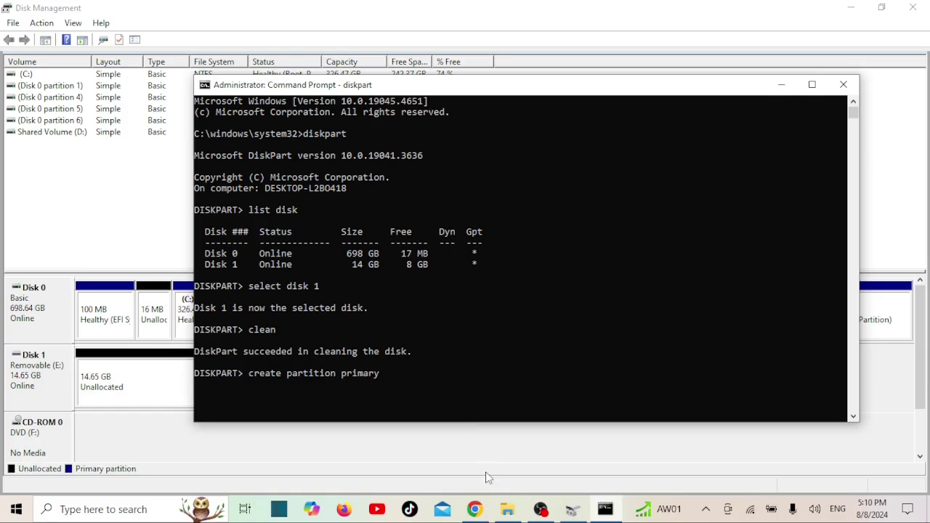
key("Return")
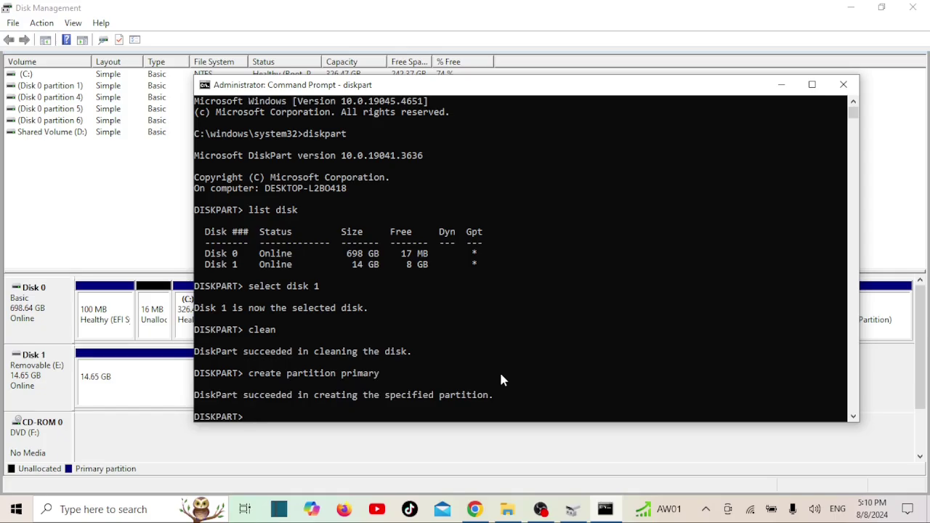
- Run format fs=ntfs quick to quick-format the new partition as NTFS
left_click(501, 374)
type("forma")
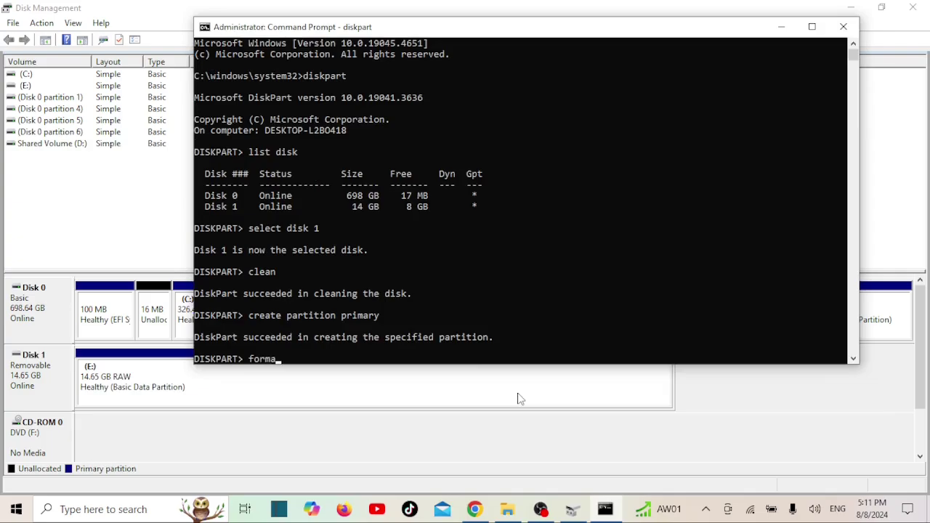
type("t fs=ntfs quick")
key("Return")
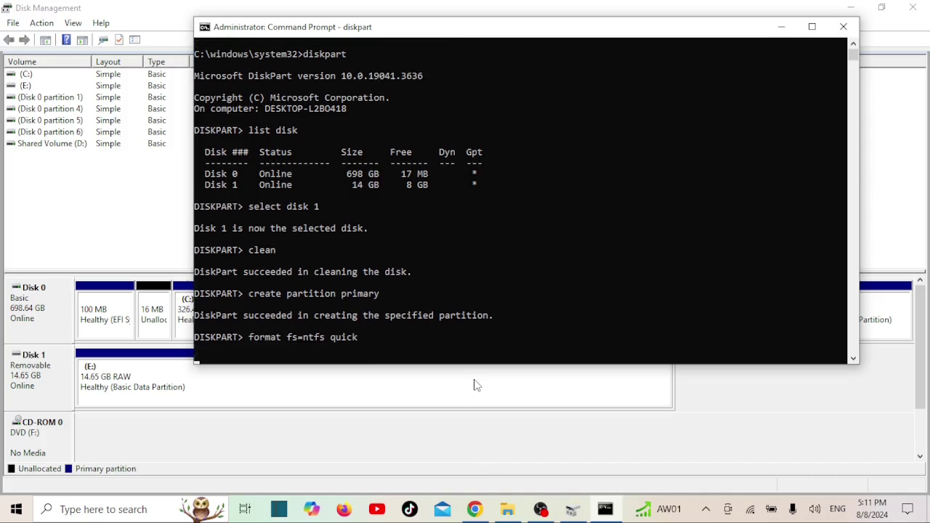